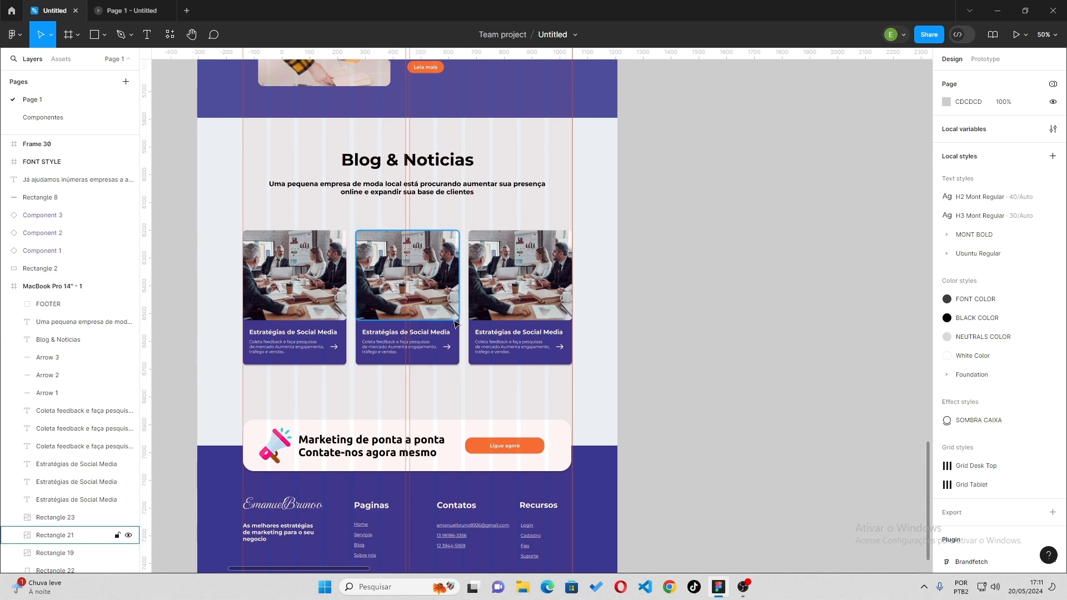
Add an iPad Pro 11" tablet frame (834 × 1194) beside the MacBook Pro 14" desktop design.
{"action": "scroll", "coordinate": [935, 472], "scroll_direction": "up", "scroll_amount": 5}
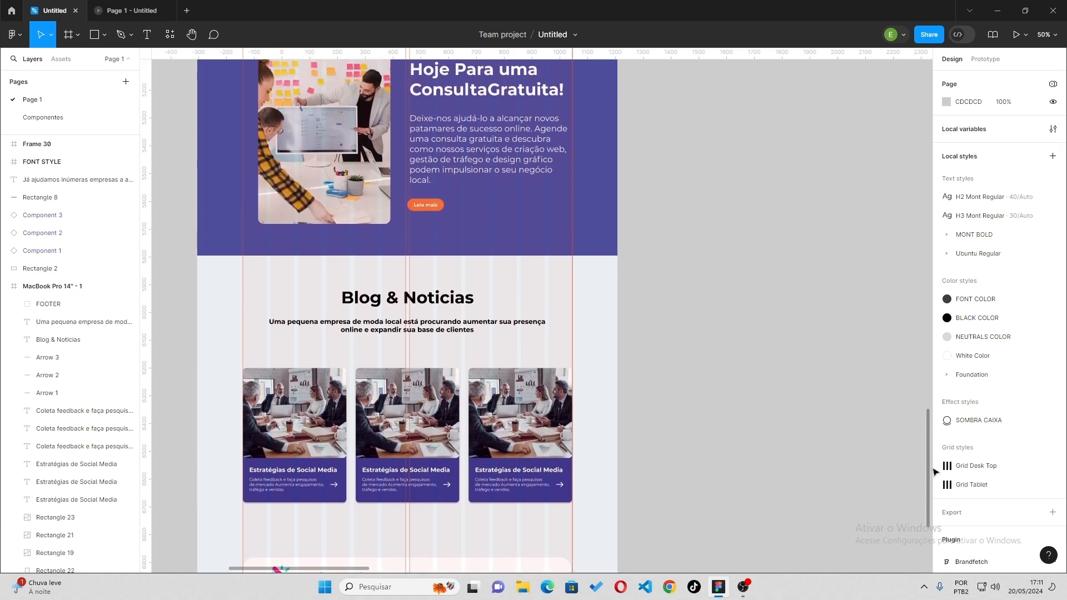
{"action": "scroll", "coordinate": [935, 472], "scroll_direction": "up", "scroll_amount": 4}
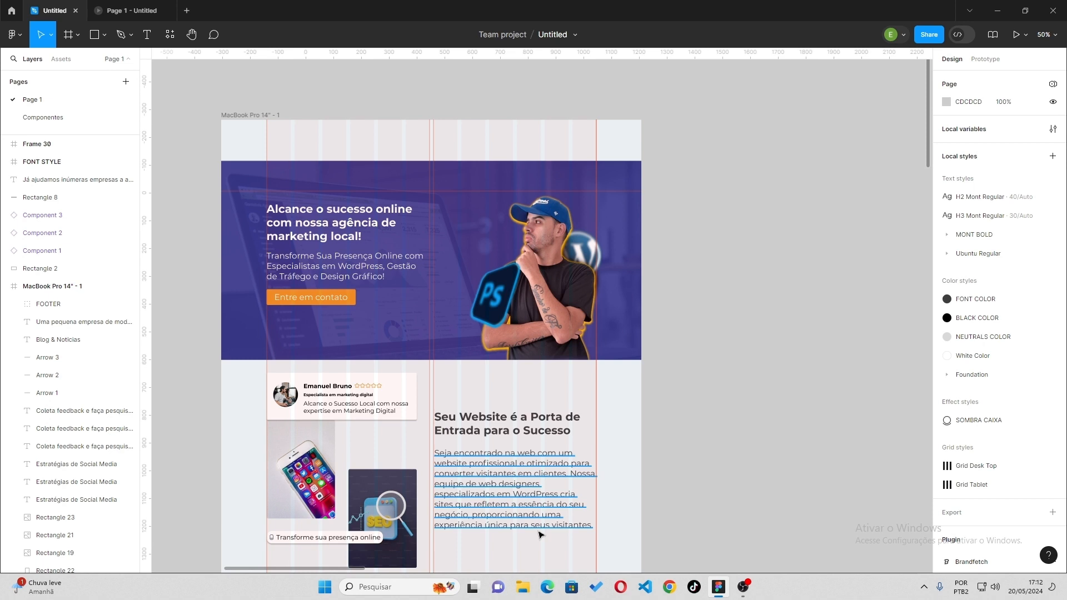
{"action": "key", "text": "f"}
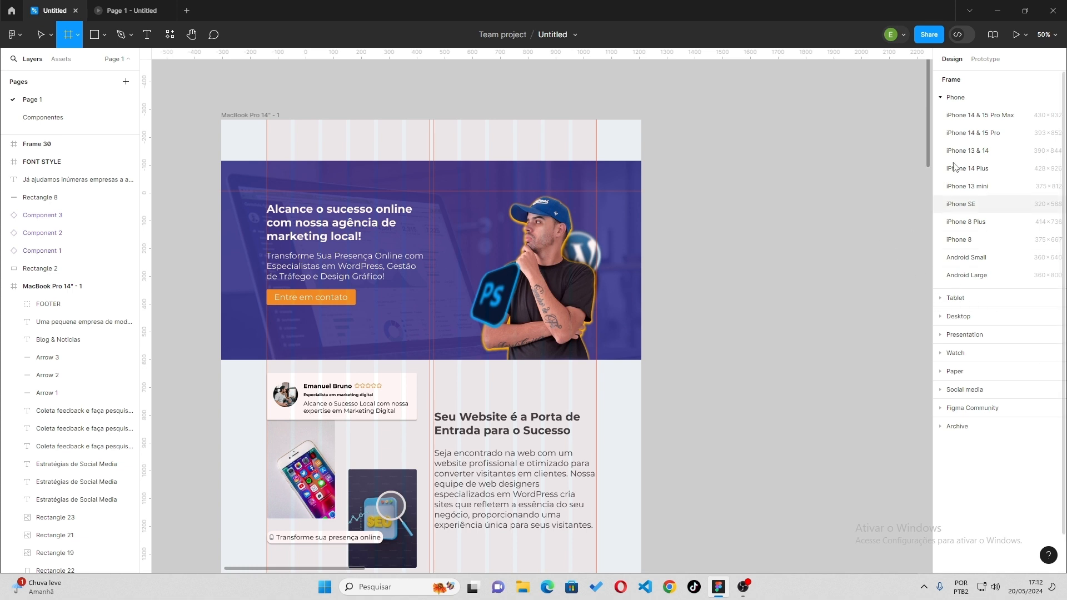
{"action": "left_click", "coordinate": [940, 303]}
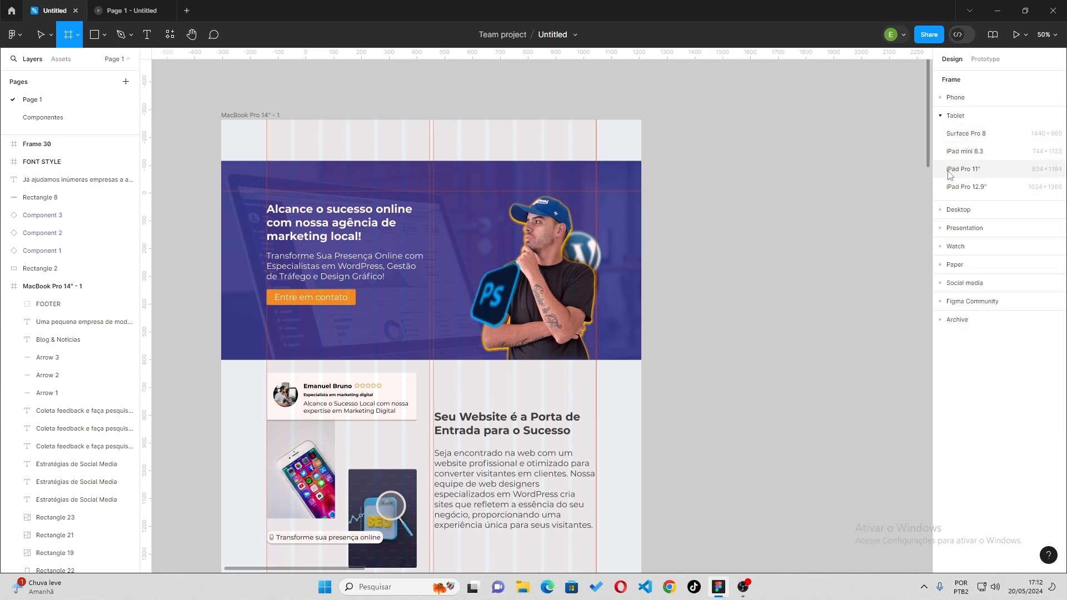
{"action": "left_click", "coordinate": [971, 174]}
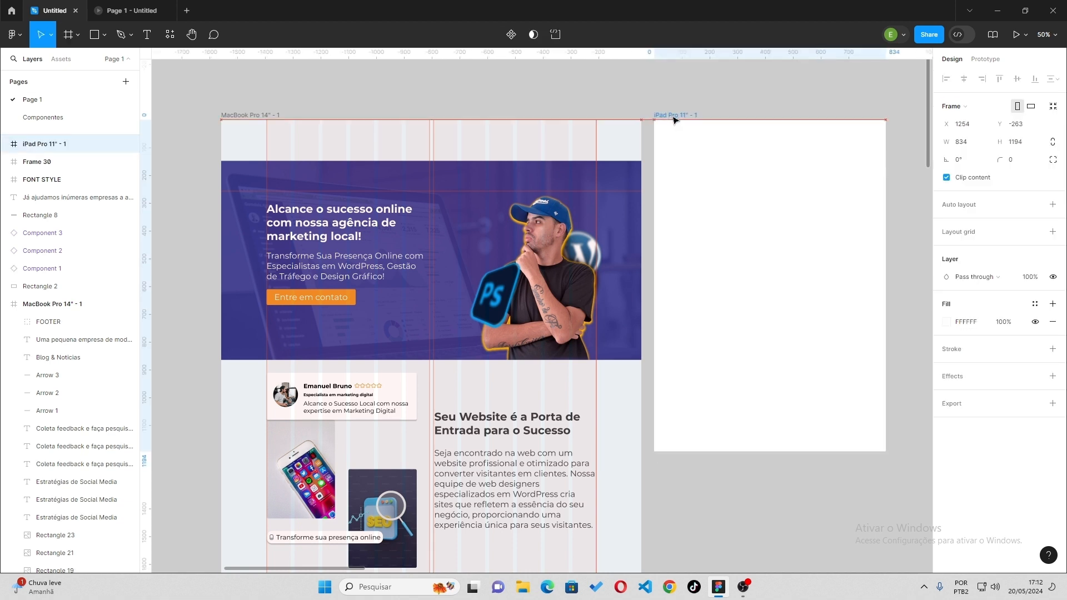
Add an iPhone 14 & 15 Pro Max phone frame (430 × 932) beside the iPad Pro 11" frame.
{"action": "key", "text": "f"}
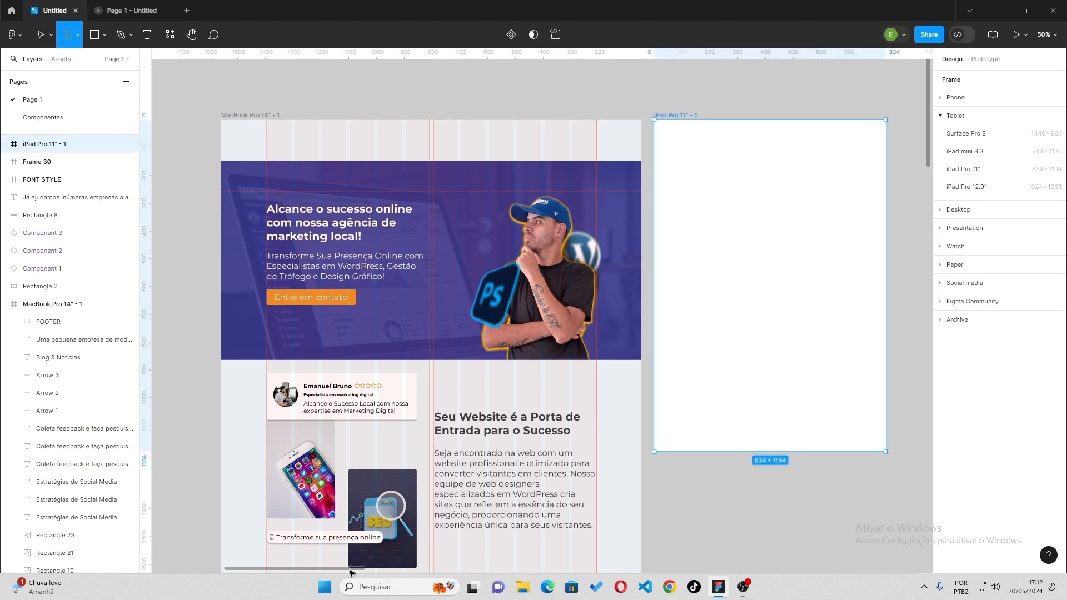
{"action": "left_click_drag", "start_coordinate": [353, 568], "coordinate": [447, 555]}
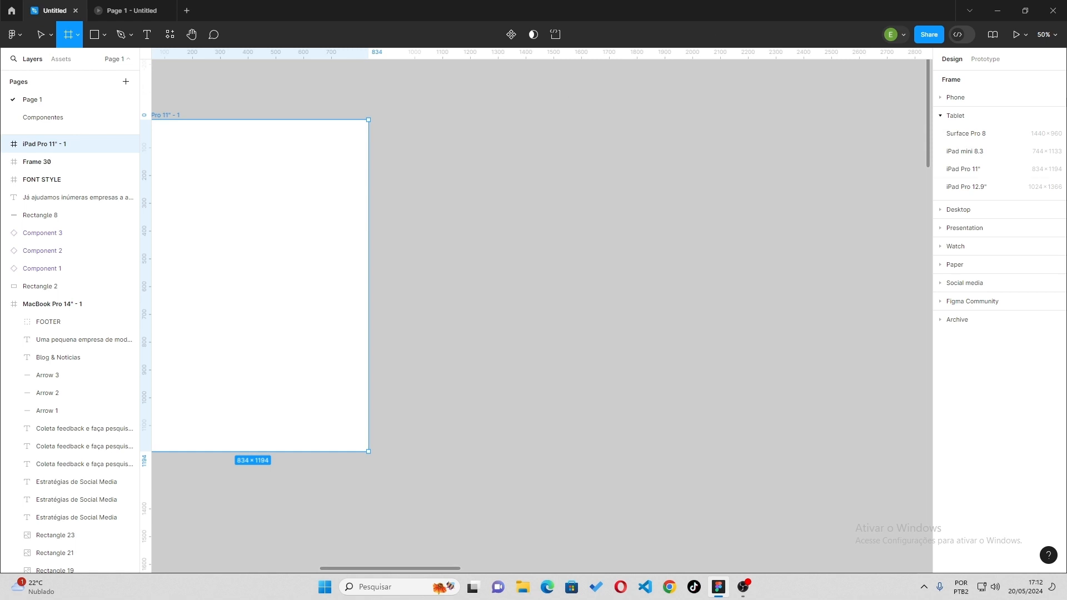
{"action": "left_click", "coordinate": [940, 98]}
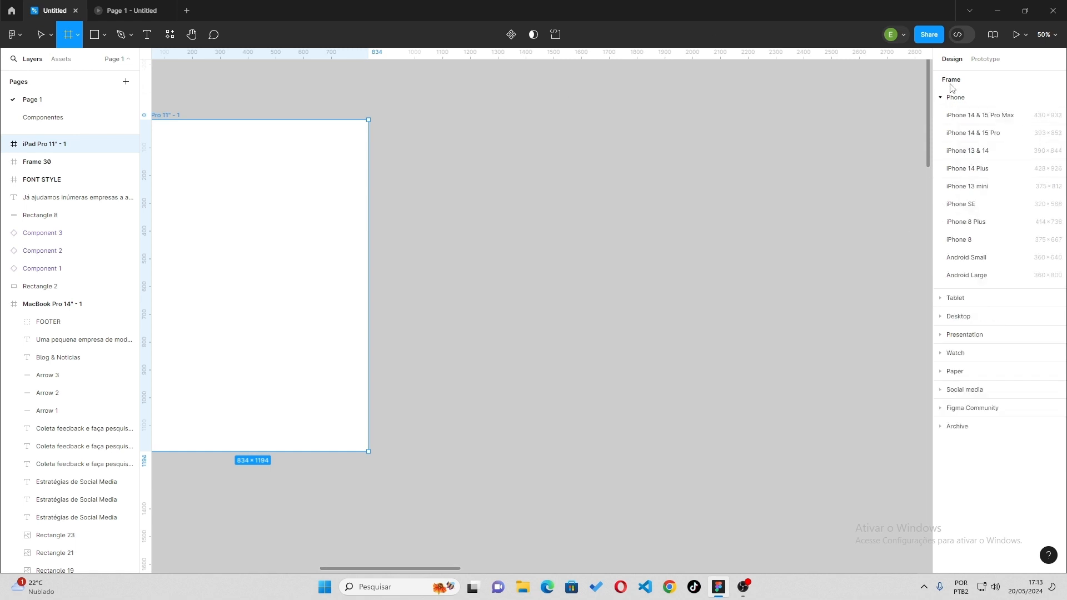
{"action": "left_click", "coordinate": [979, 121]}
{"action": "left_click_drag", "start_coordinate": [486, 176], "coordinate": [393, 115]}
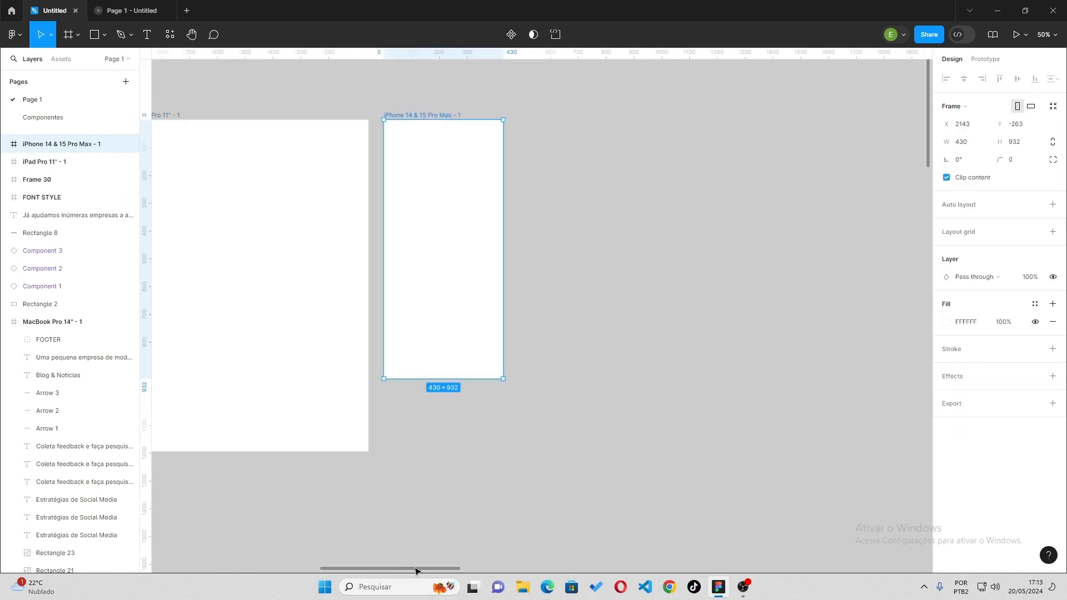
Add a layout grid to the iPhone frame and make it a columns grid with a count of 4.
{"action": "left_click_drag", "start_coordinate": [416, 569], "coordinate": [406, 572]}
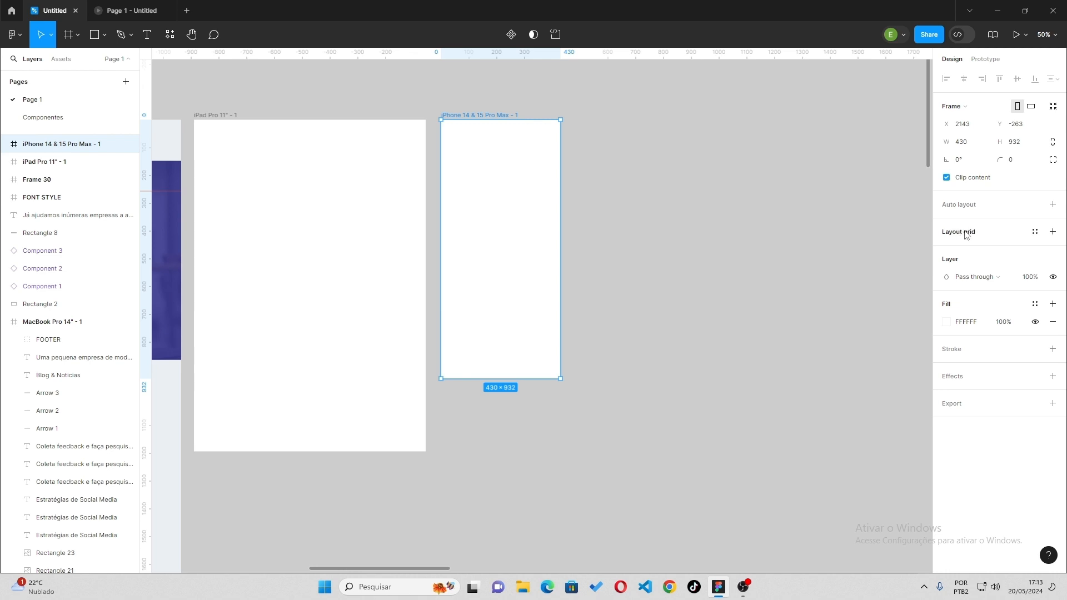
{"action": "left_click", "coordinate": [1053, 232]}
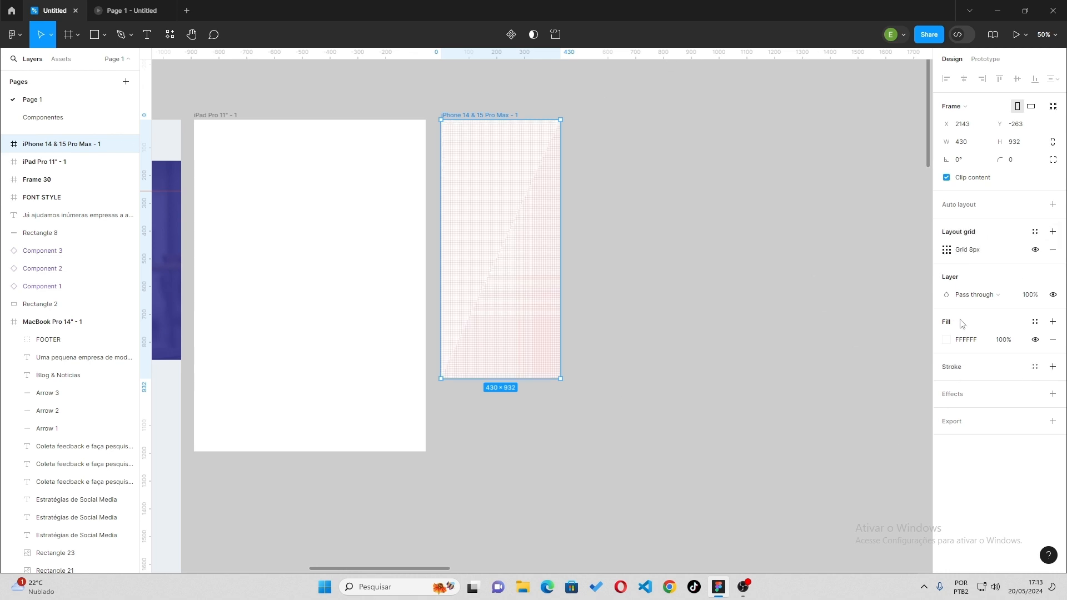
{"action": "left_click", "coordinate": [946, 250]}
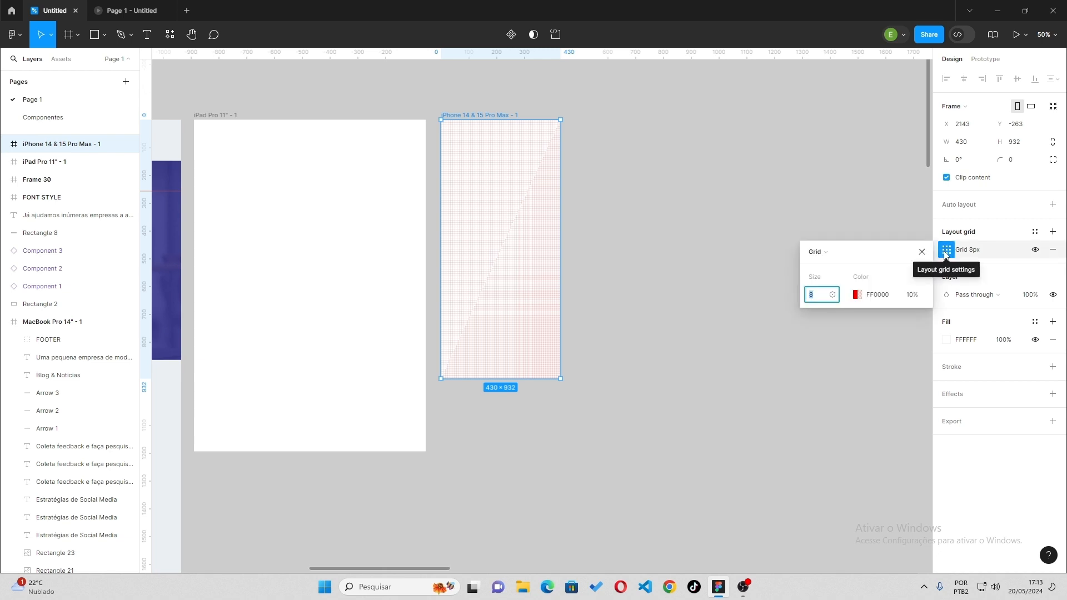
{"action": "left_click", "coordinate": [946, 251]}
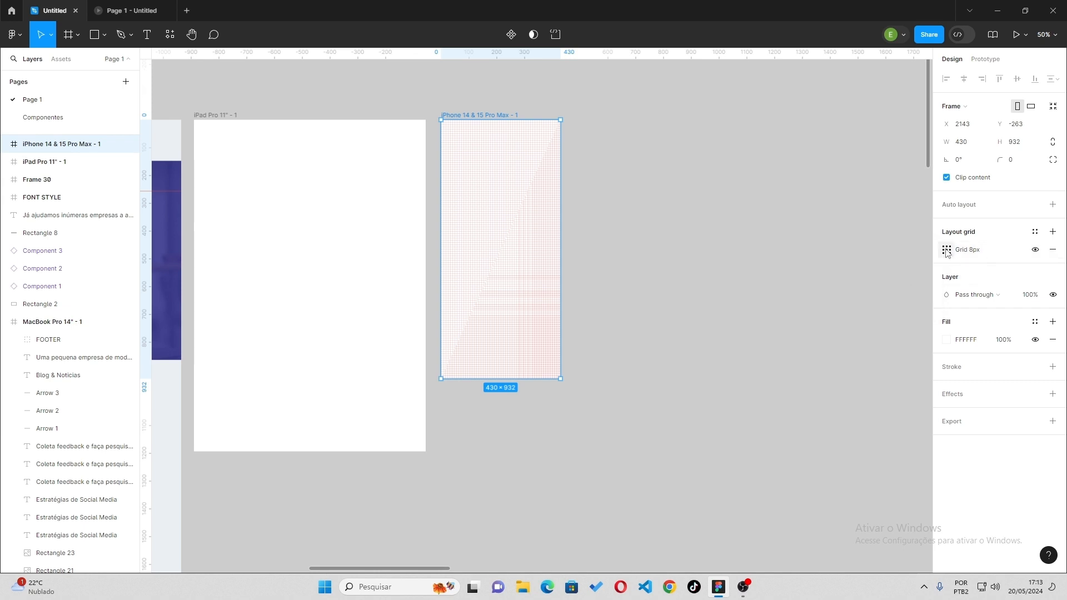
{"action": "left_click", "coordinate": [946, 251]}
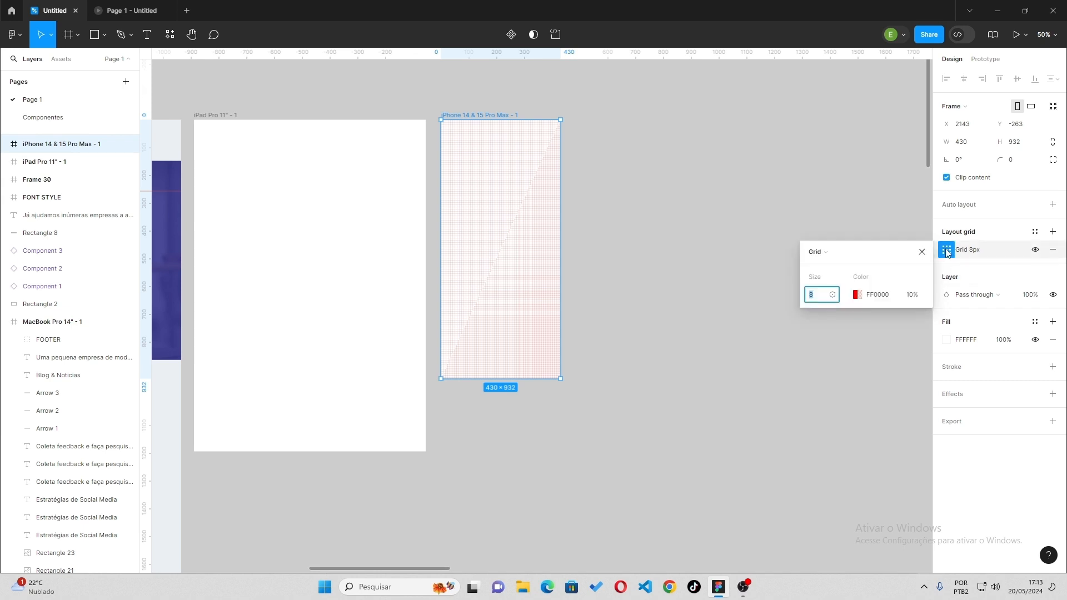
{"action": "left_click", "coordinate": [818, 253]}
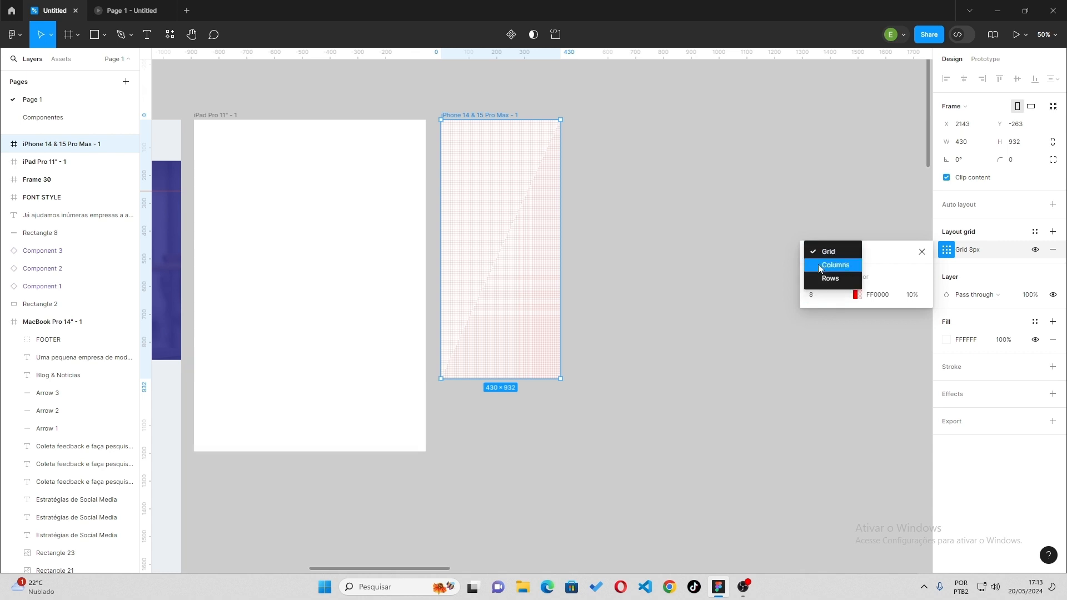
{"action": "left_click", "coordinate": [818, 264]}
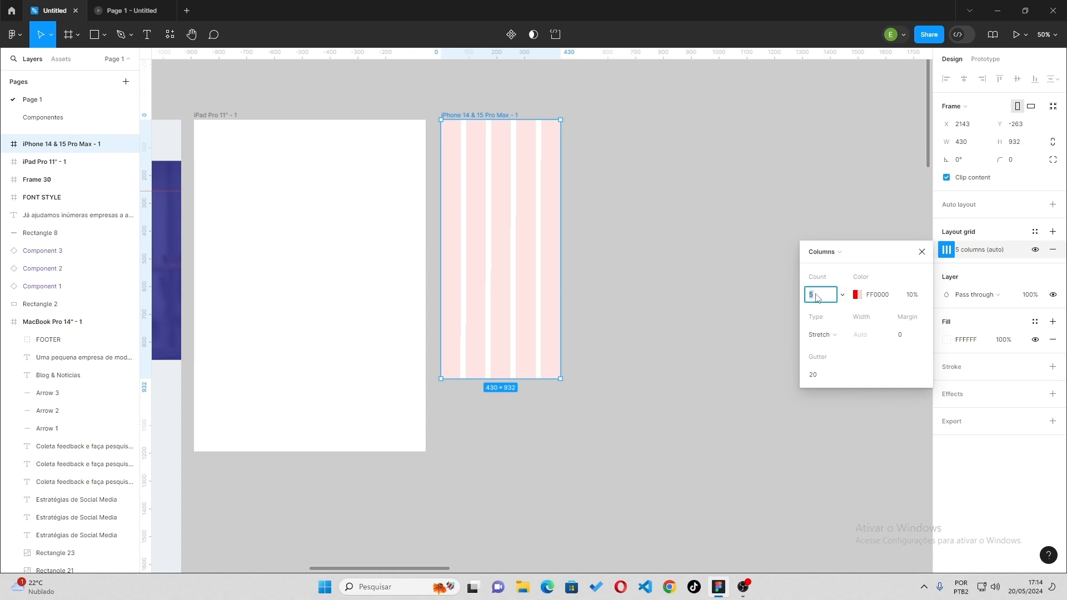
{"action": "type", "text": "4"}
{"action": "key", "text": "Return"}
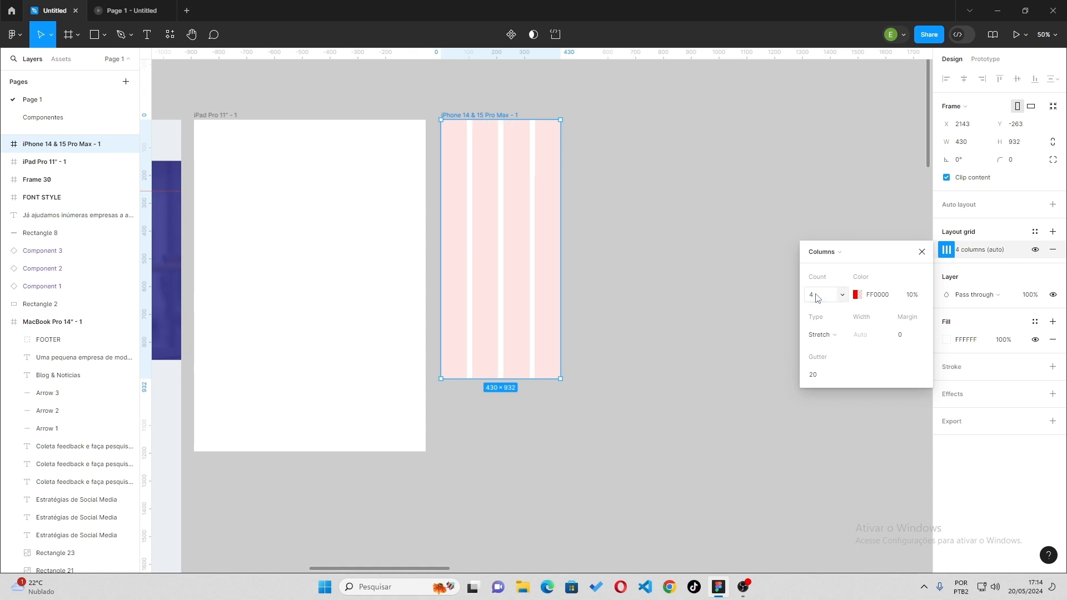
Set the iPhone frame's column grid to Center type with a column width of 80.
{"action": "left_click", "coordinate": [814, 331]}
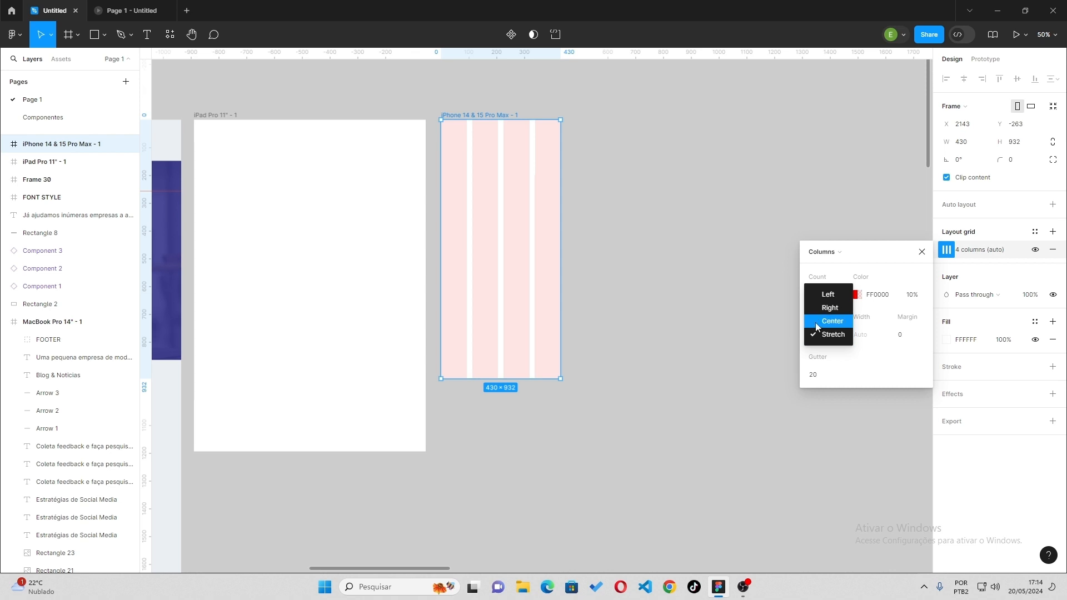
{"action": "left_click", "coordinate": [815, 320]}
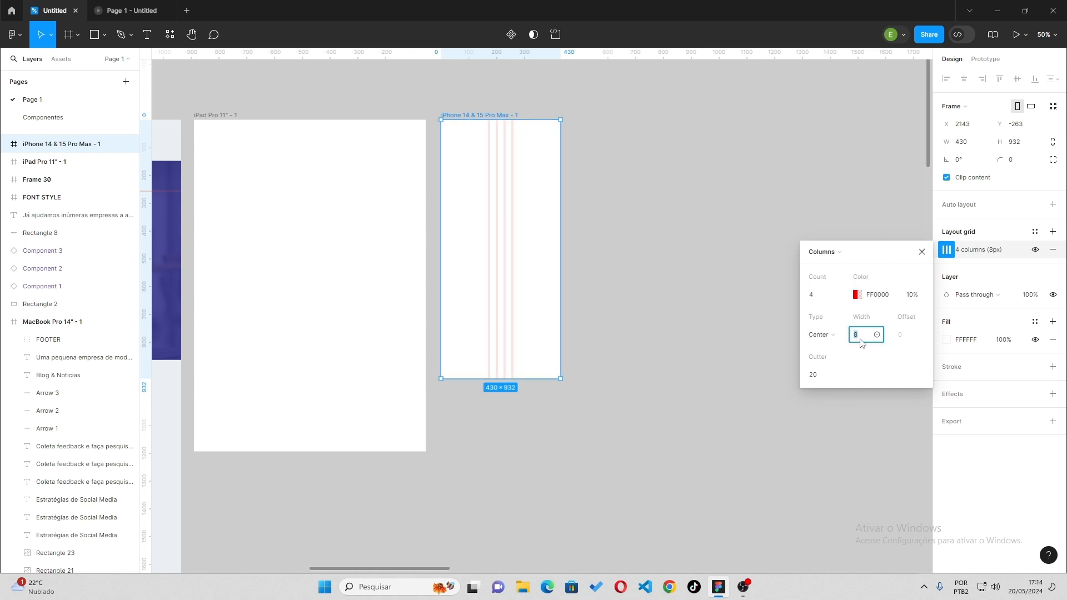
{"action": "type", "text": "810"}
{"action": "key", "text": "Return"}
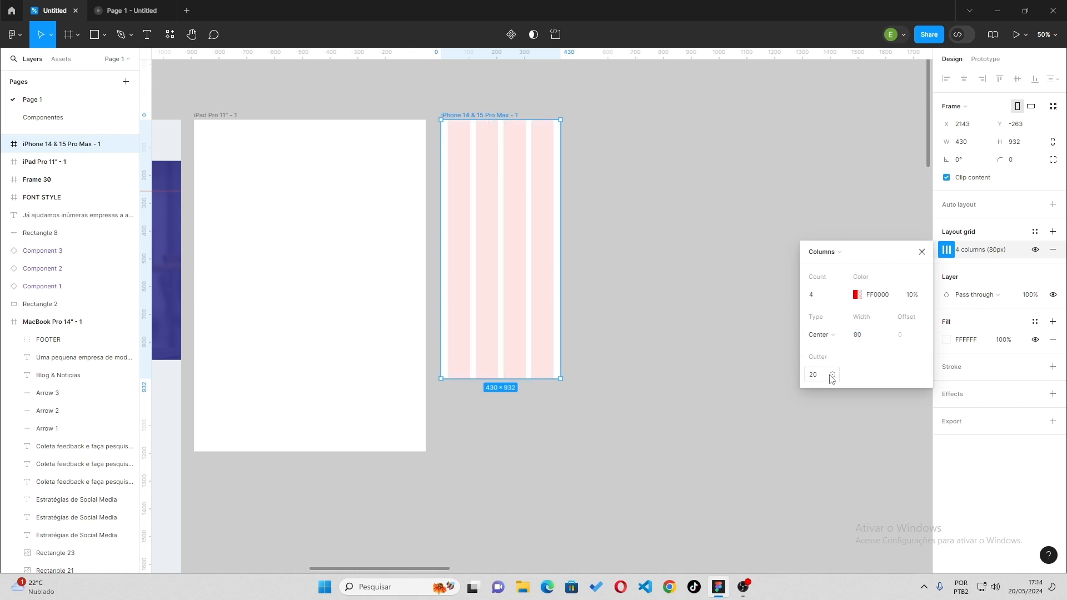
Try a column width of 70 and a gutter of 30 on the iPhone frame's grid.
{"action": "left_click", "coordinate": [865, 334]}
{"action": "type", "text": "70"}
{"action": "left_click", "coordinate": [821, 375]}
{"action": "type", "text": "70"}
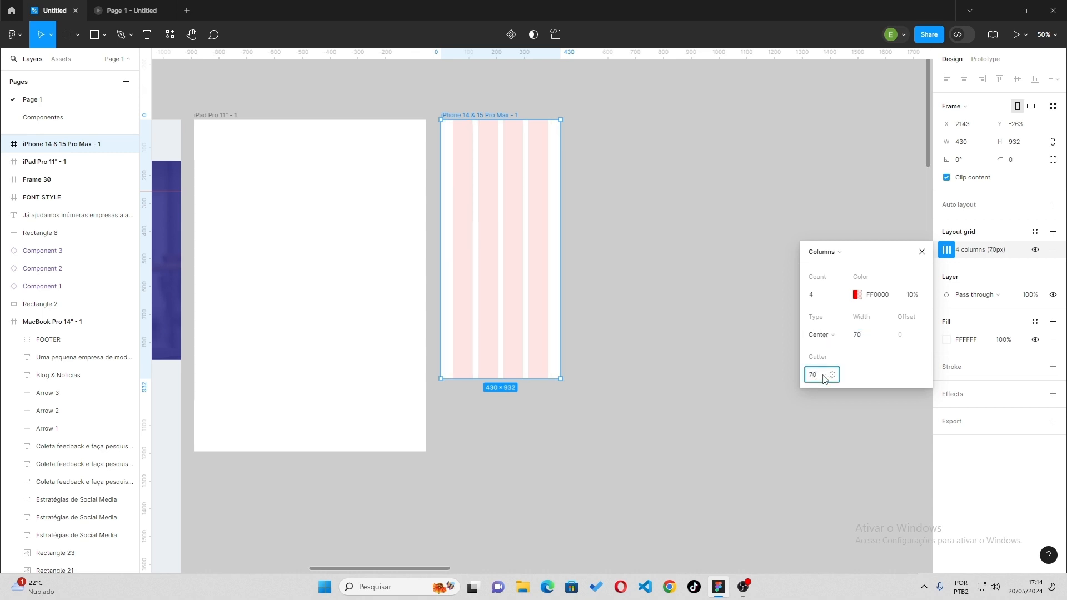
{"action": "key", "text": "BackSpace"}
{"action": "key", "text": "BackSpace"}
{"action": "type", "text": "30"}
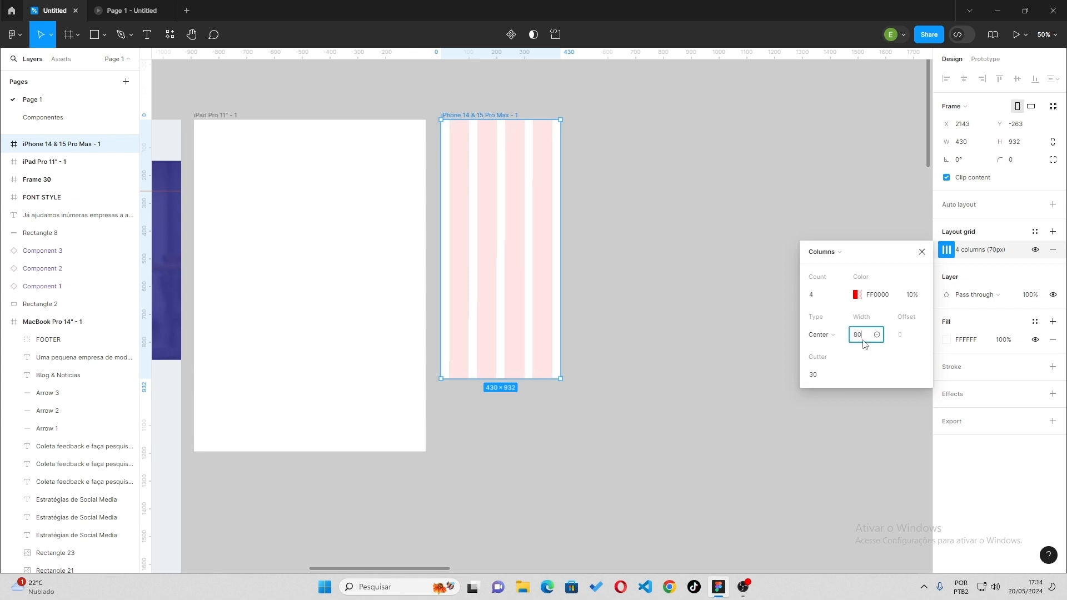
Restore the iPhone frame's grid to a column width of 80 and a gutter of 20.
{"action": "left_click", "coordinate": [862, 336]}
{"action": "type", "text": "80"}
{"action": "left_click", "coordinate": [821, 376]}
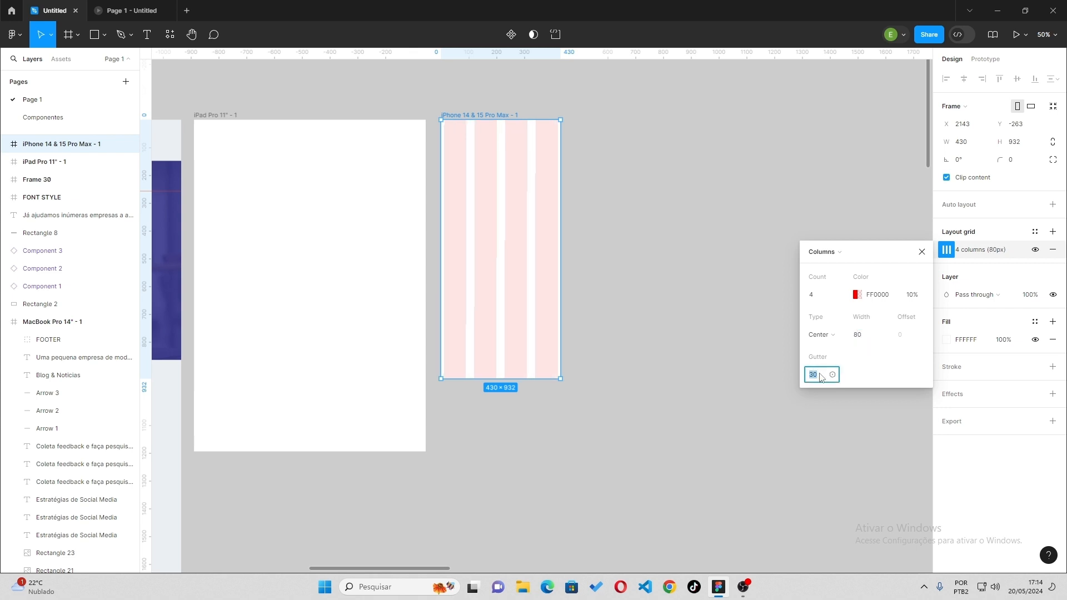
{"action": "key", "text": "BackSpace"}
{"action": "type", "text": "20"}
{"action": "key", "text": "Return"}
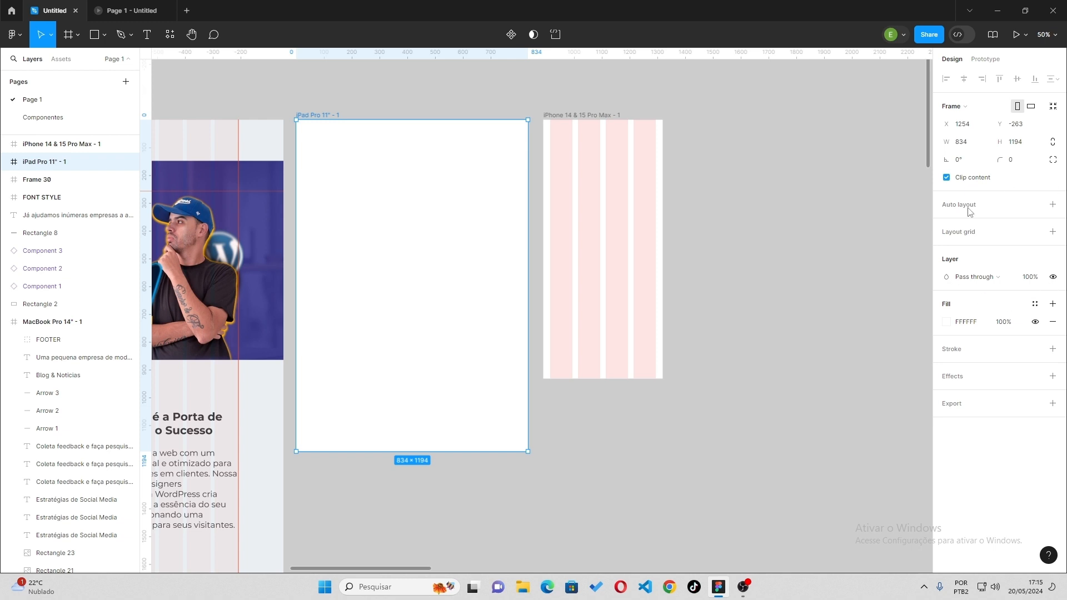
Add a layout grid to the iPad Pro 11" frame and make it a columns grid with a count of 8.
{"action": "left_click", "coordinate": [1053, 232]}
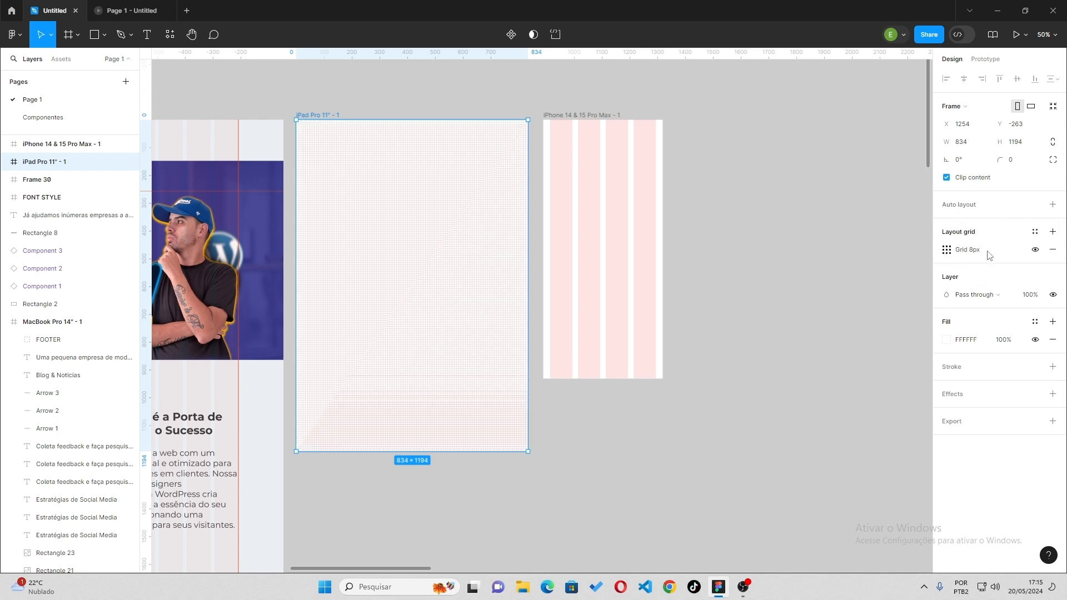
{"action": "left_click", "coordinate": [946, 250]}
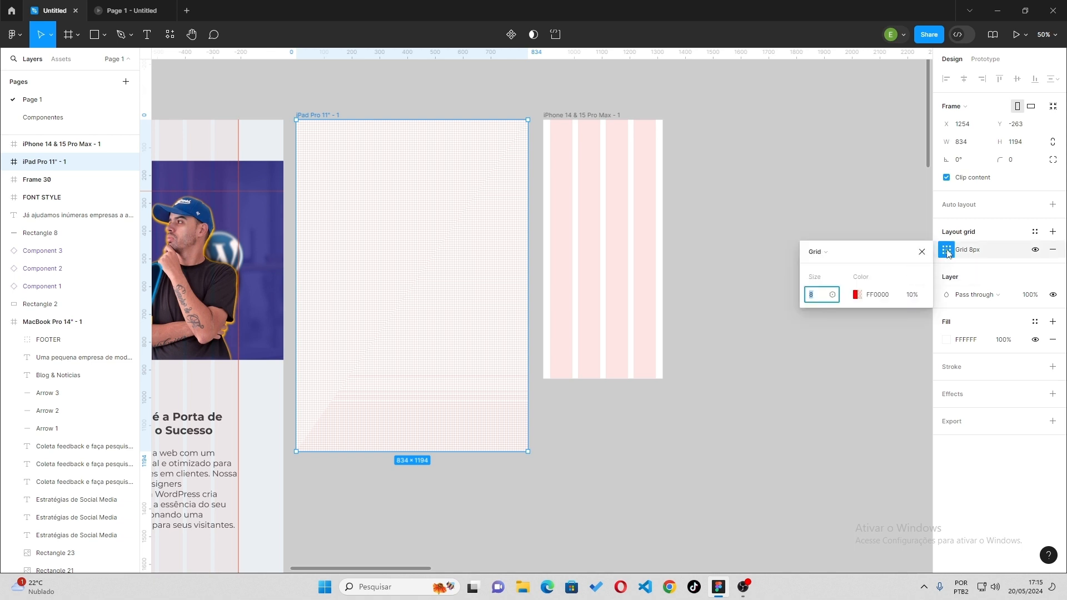
{"action": "left_click", "coordinate": [822, 257]}
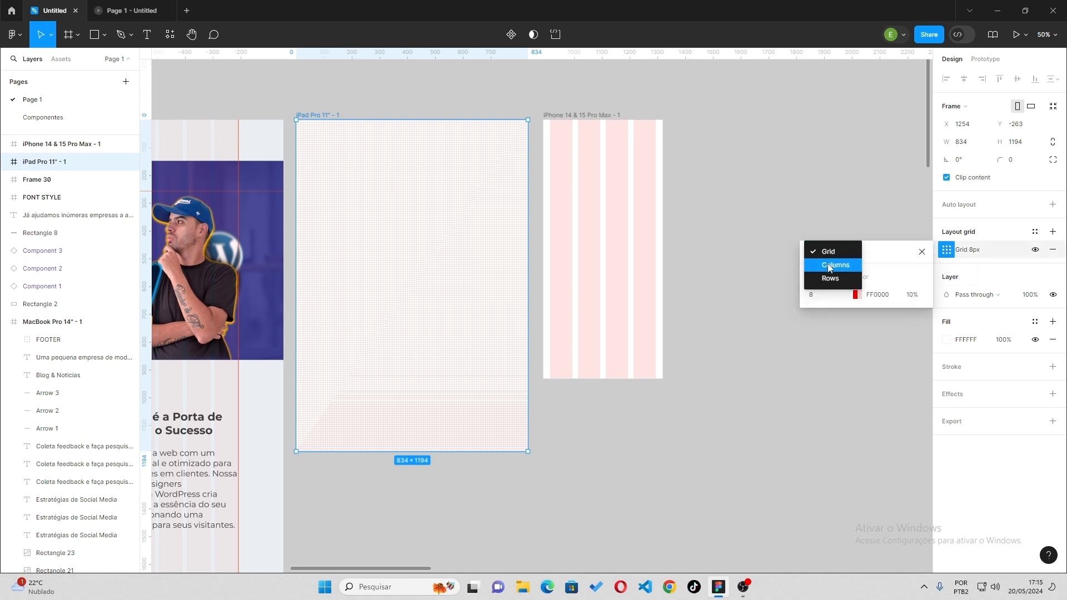
{"action": "left_click", "coordinate": [829, 265]}
{"action": "type", "text": "8"}
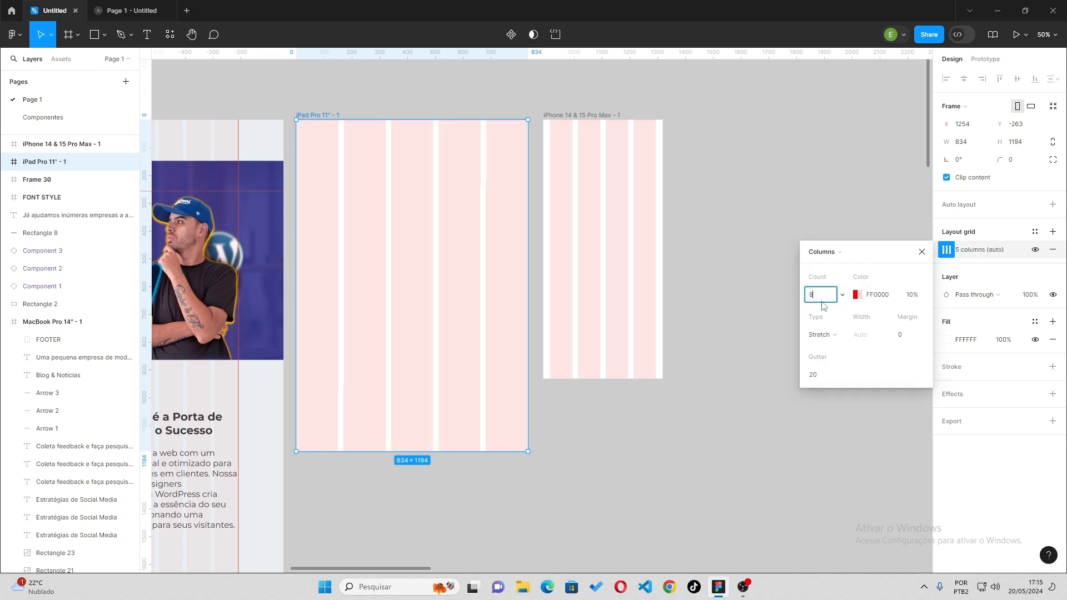
{"action": "key", "text": "Return"}
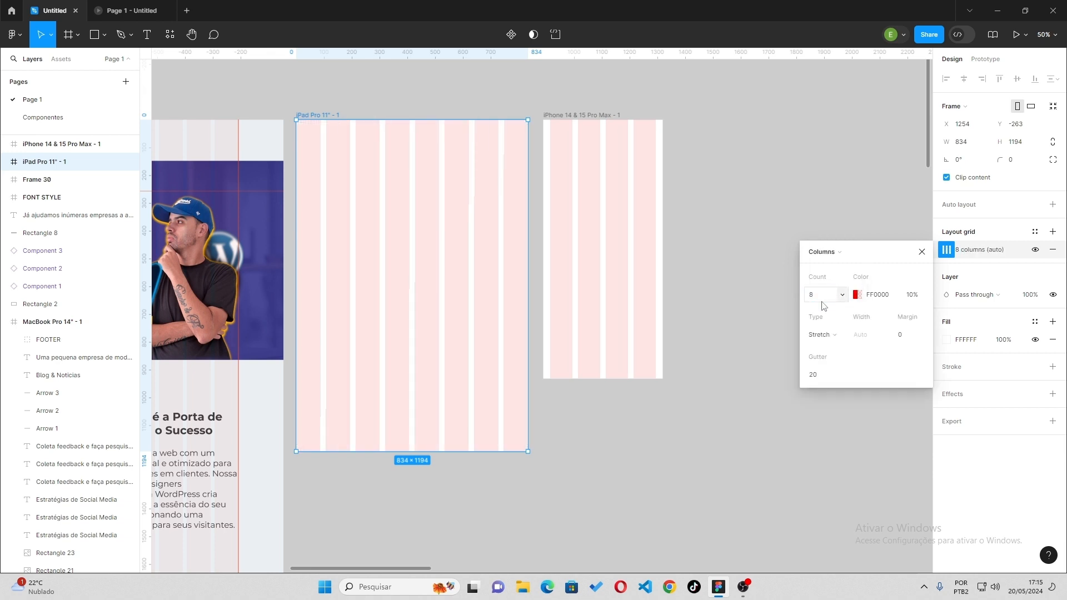
Set the iPad frame's column grid to Center type with a column width of 80.
{"action": "left_click", "coordinate": [822, 335]}
{"action": "left_click", "coordinate": [832, 322]}
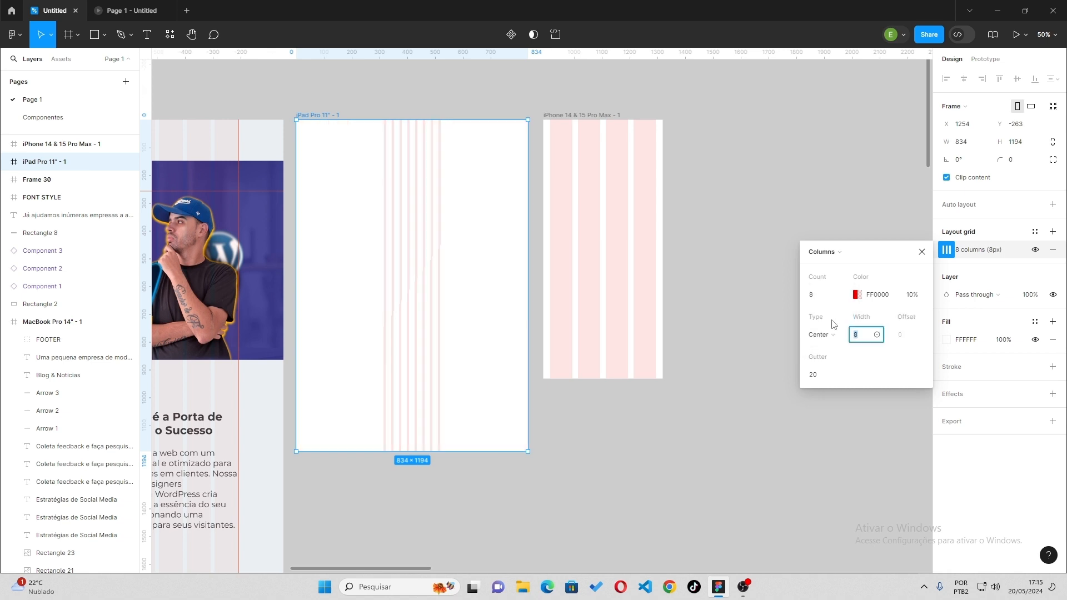
{"action": "left_click", "coordinate": [865, 339]}
{"action": "type", "text": "0"}
{"action": "key", "text": "Return"}
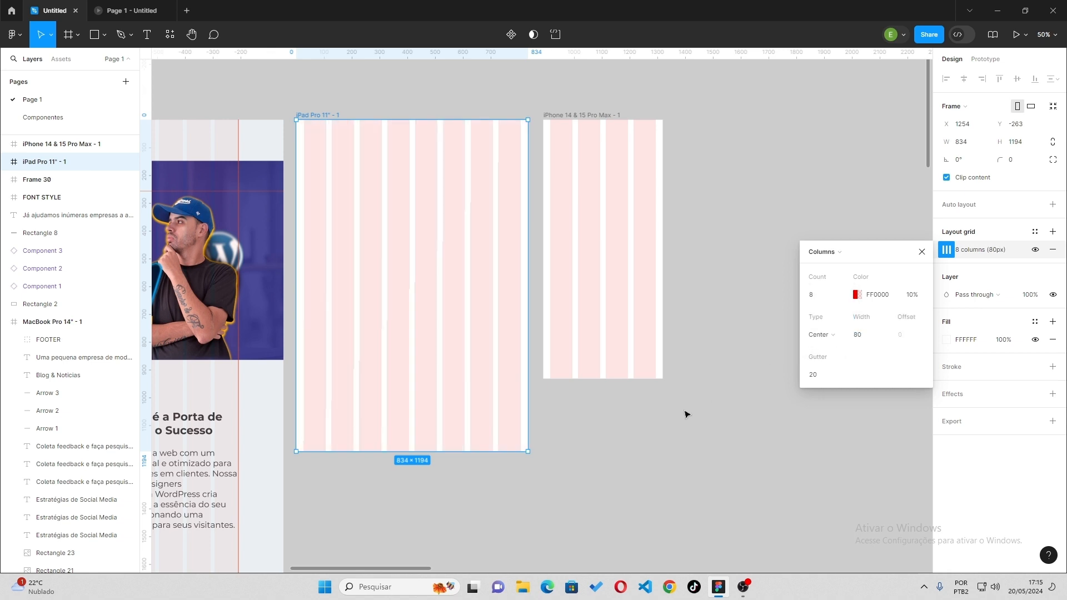
{"action": "scroll", "coordinate": [776, 397], "scroll_direction": "left", "scroll_amount": 10}
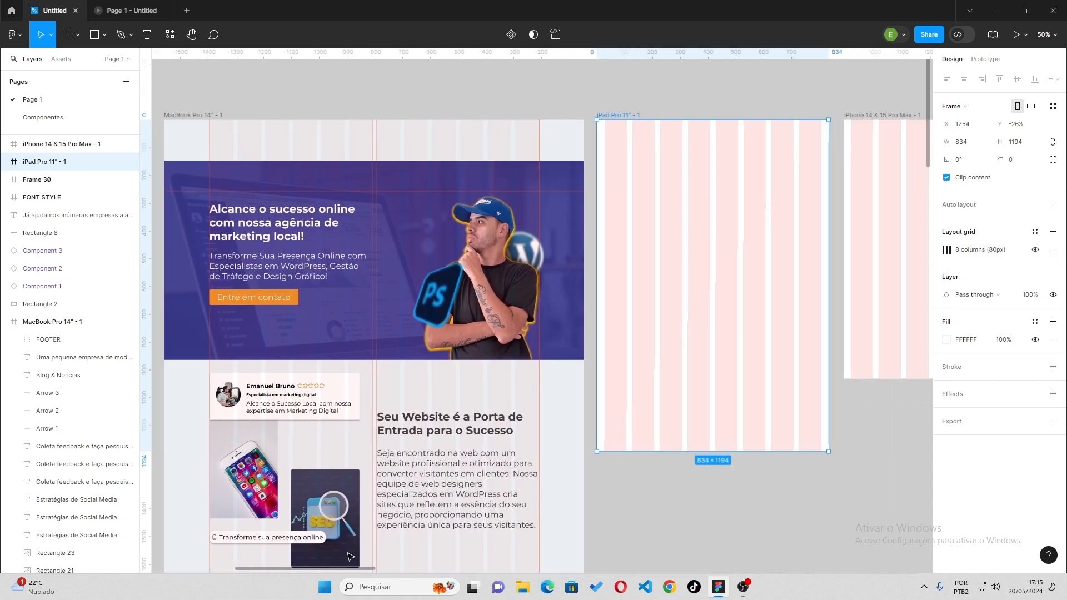
{"action": "left_click_drag", "start_coordinate": [347, 568], "coordinate": [315, 569]}
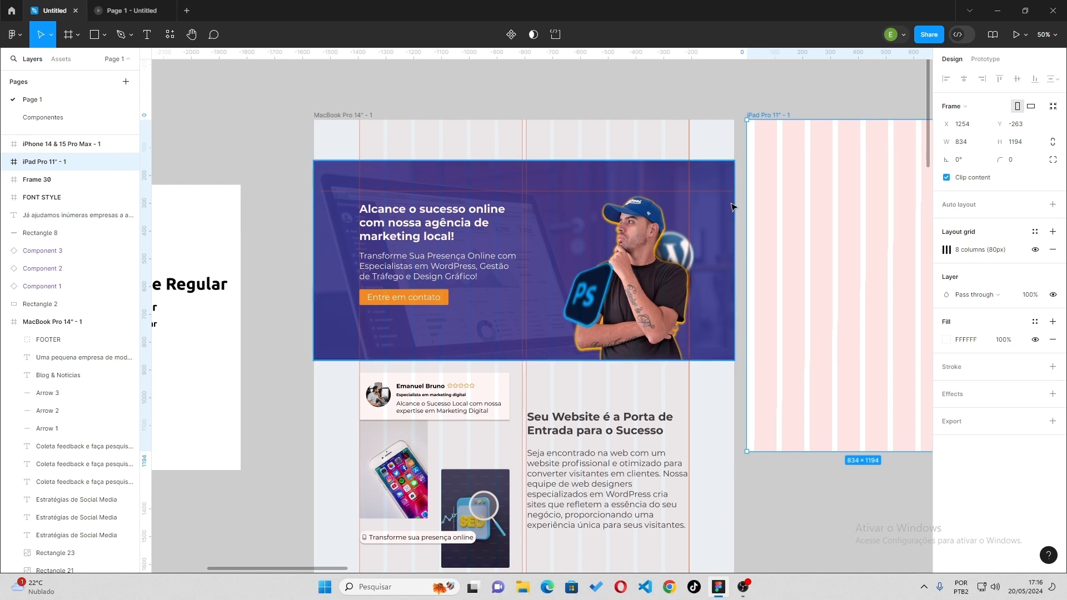
{"action": "mouse_move", "coordinate": [248, 571]}
{"action": "left_mouse_down"}
{"action": "mouse_move", "coordinate": [277, 575]}
{"action": "mouse_move", "coordinate": [254, 583]}
{"action": "left_mouse_up"}
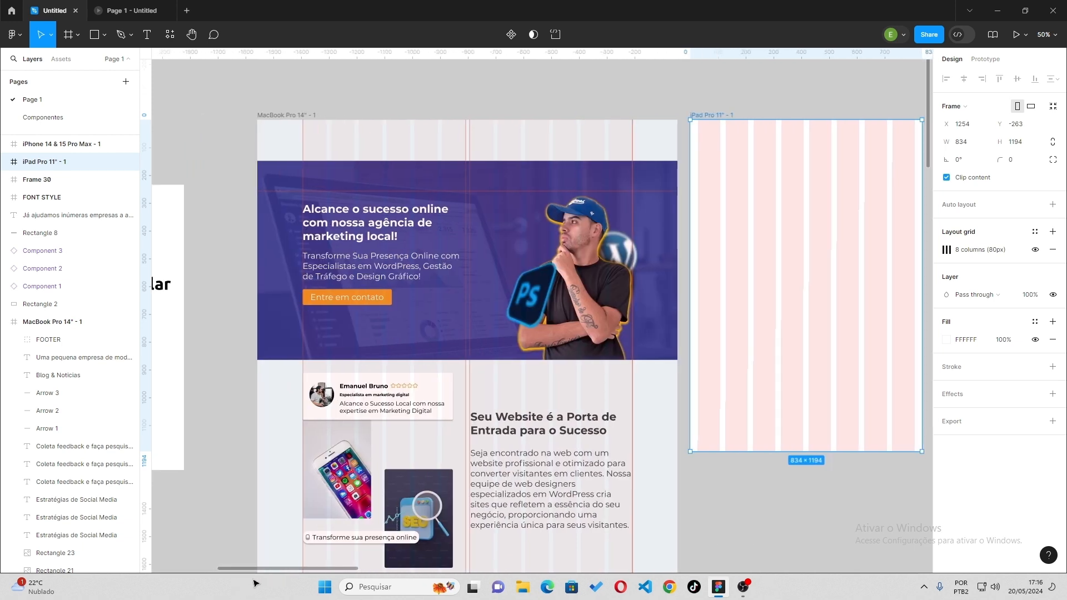